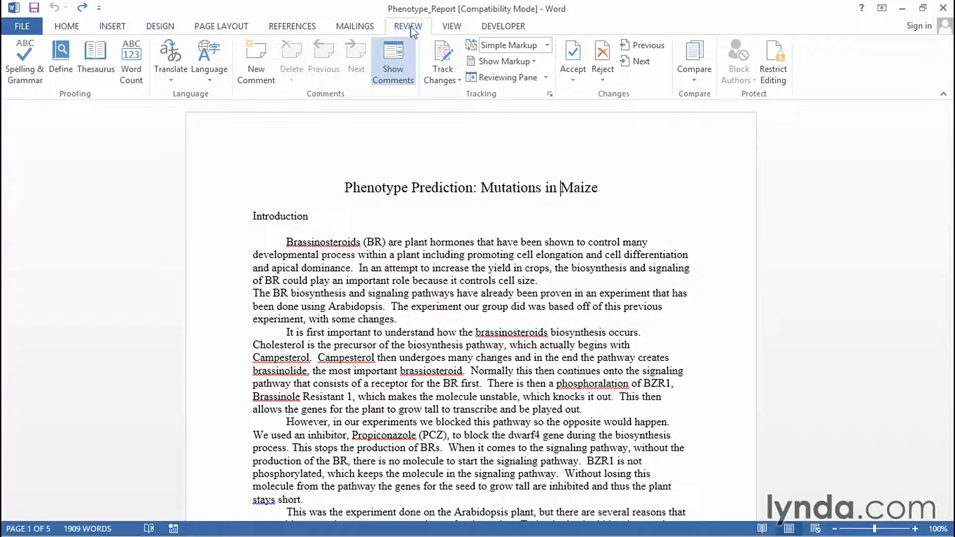
- Turn on Track Changes and set the review display to All Markup
{"action": "left_click", "coordinate": [443, 63]}
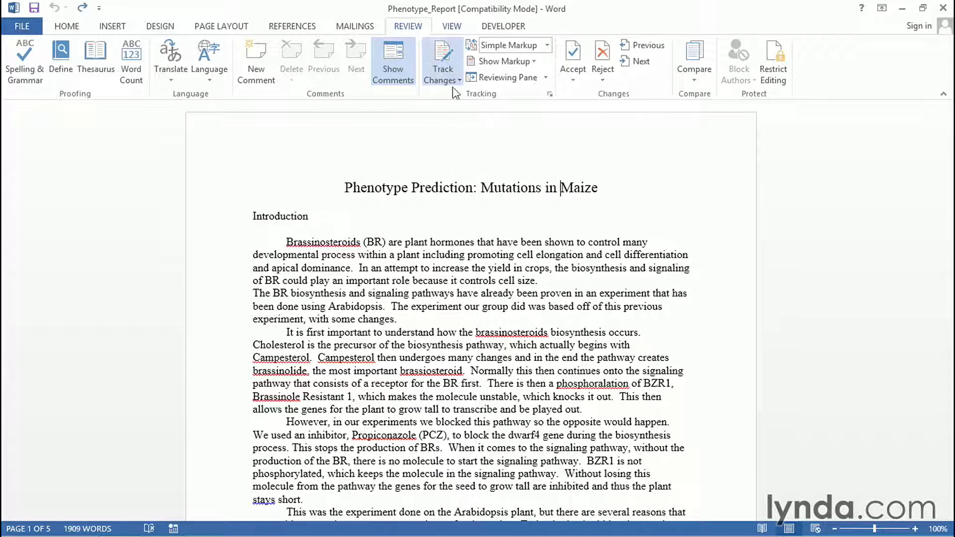
{"action": "left_click", "coordinate": [547, 45]}
{"action": "left_click", "coordinate": [527, 75]}
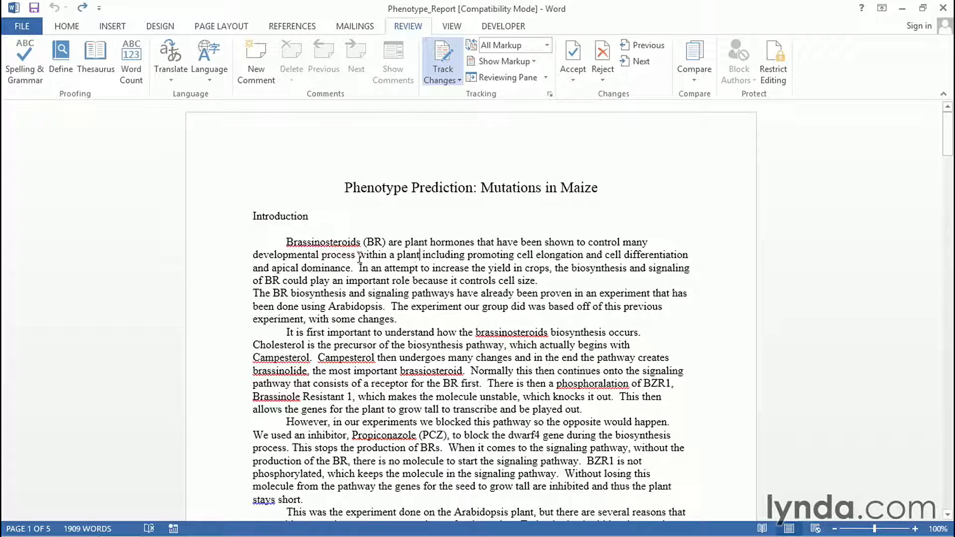
- Add a comma after "plant" and change "process" to "processes" in the first paragraph as tracked edits
{"action": "left_click", "coordinate": [421, 255]}
{"action": "type", "text": ","}
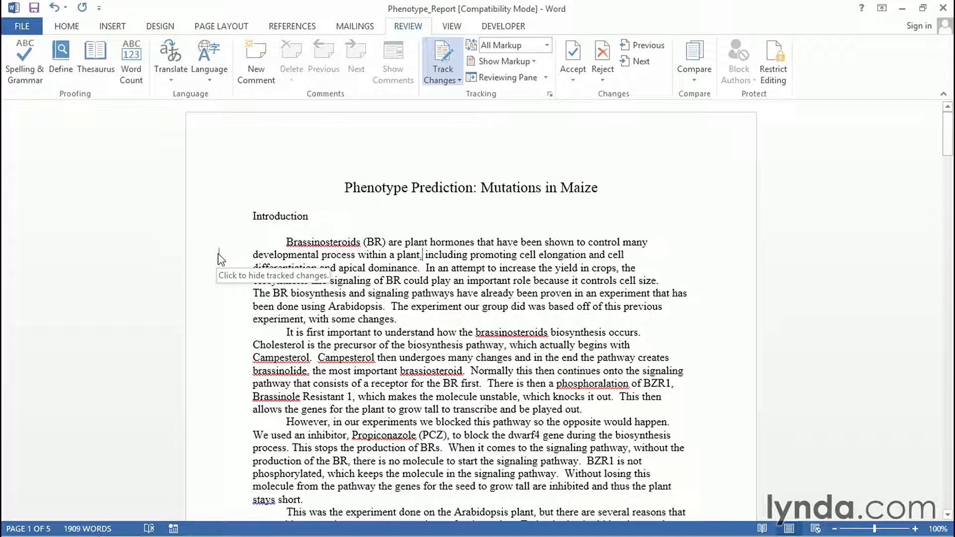
{"action": "left_click", "coordinate": [355, 255]}
{"action": "type", "text": "es"}
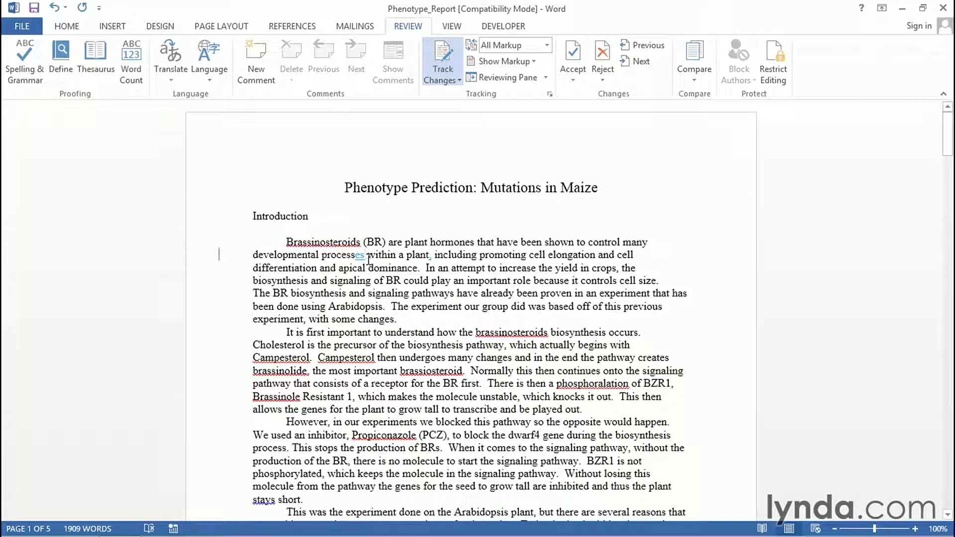
- Select the sentence beginning "When it comes to the signaling pathway" and comment "This is an awkward sentence, please rewrite."
{"action": "mouse_move", "coordinate": [355, 255]}
{"action": "scroll", "coordinate": [715, 296], "scroll_direction": "down", "scroll_amount": 4}
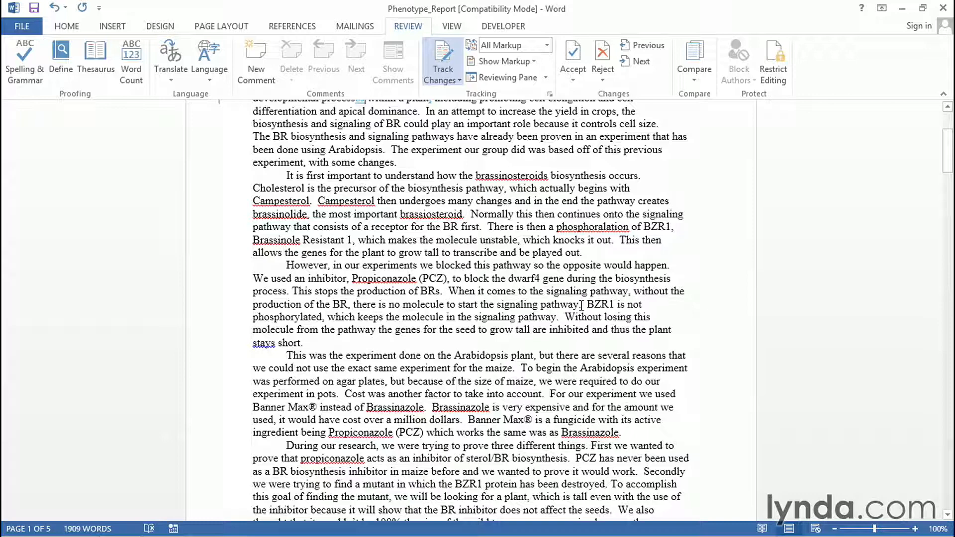
{"action": "left_click_drag", "start_coordinate": [582, 304], "coordinate": [458, 291]}
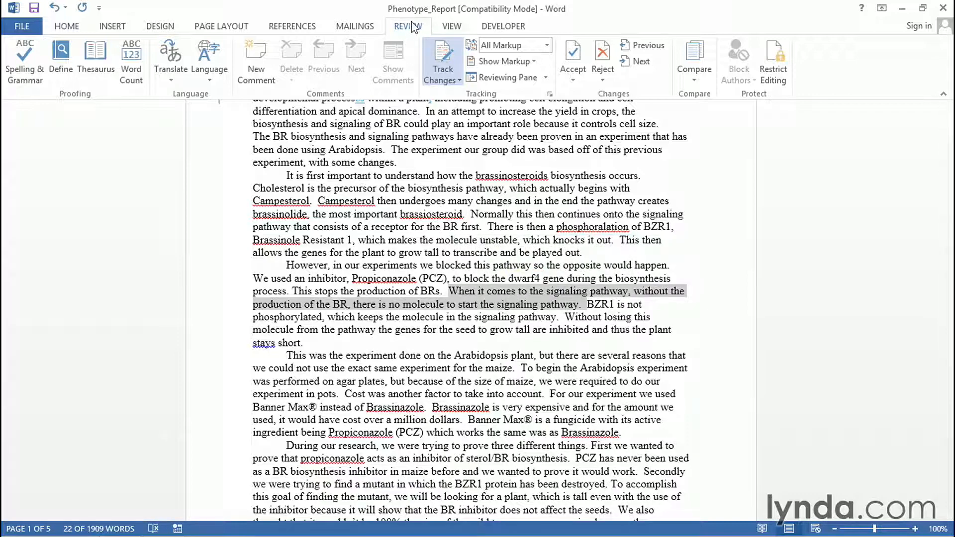
{"action": "left_click", "coordinate": [256, 72]}
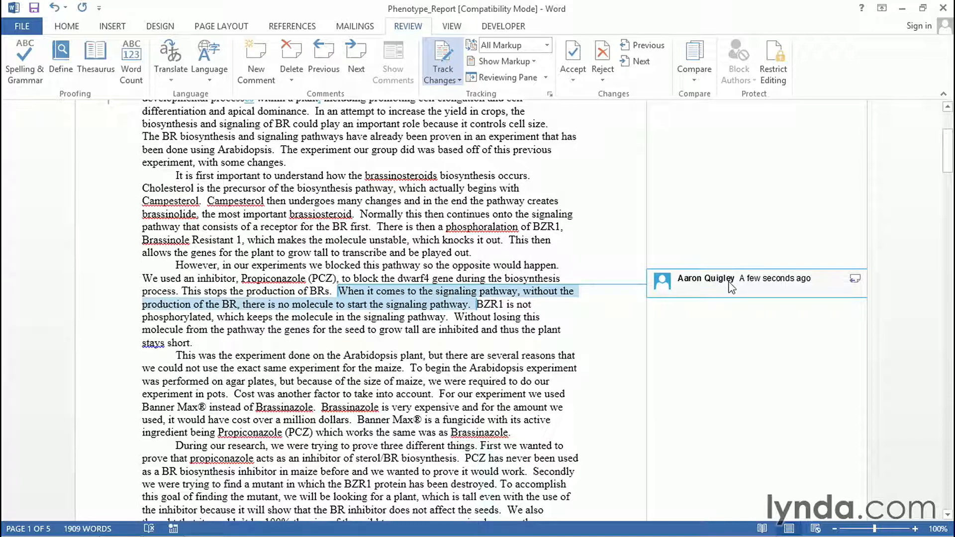
{"action": "type", "text": "This is an awkward."}
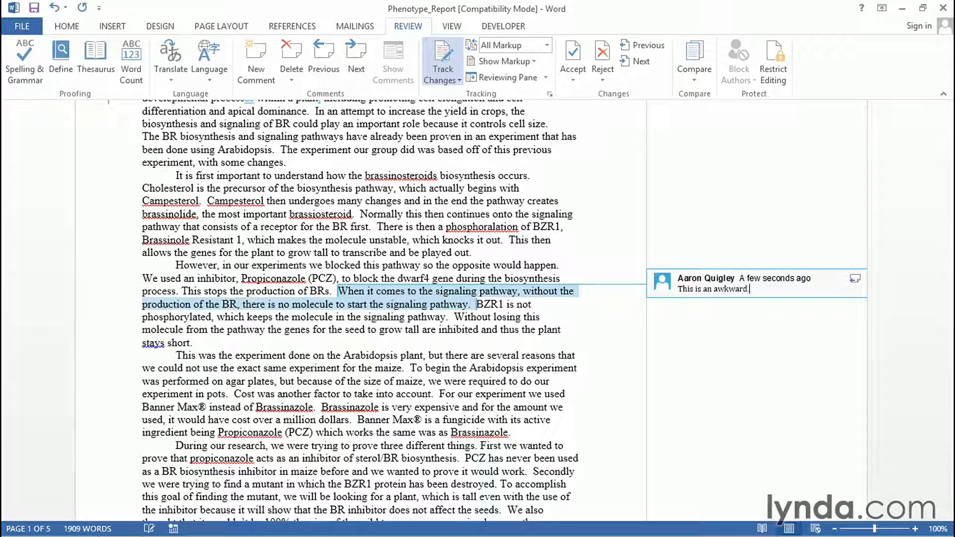
{"action": "key", "text": "BackSpace"}
{"action": "type", "text": "sentence, please rewrie"}
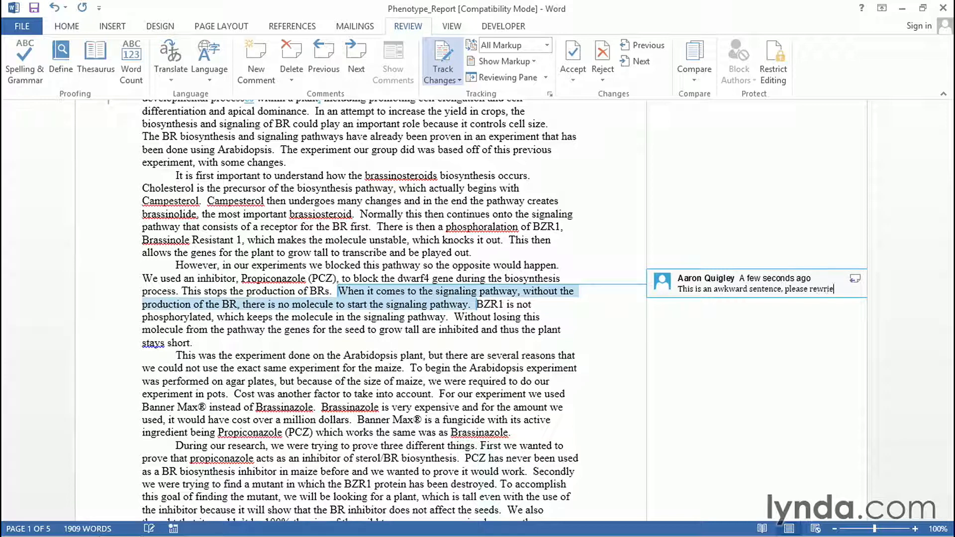
{"action": "key", "text": "BackSpace"}
{"action": "type", "text": "te."}
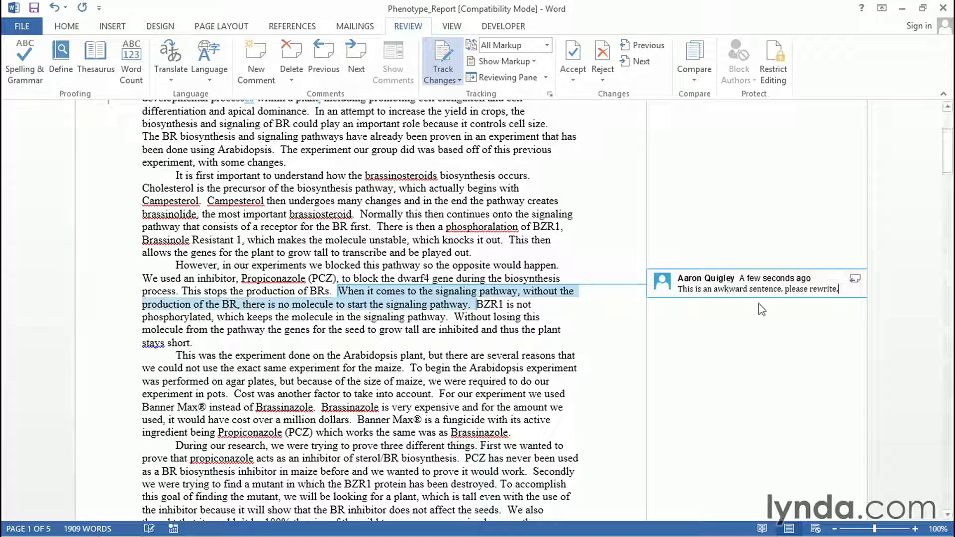
- Start a reply to the new comment
{"action": "left_click", "coordinate": [856, 283]}
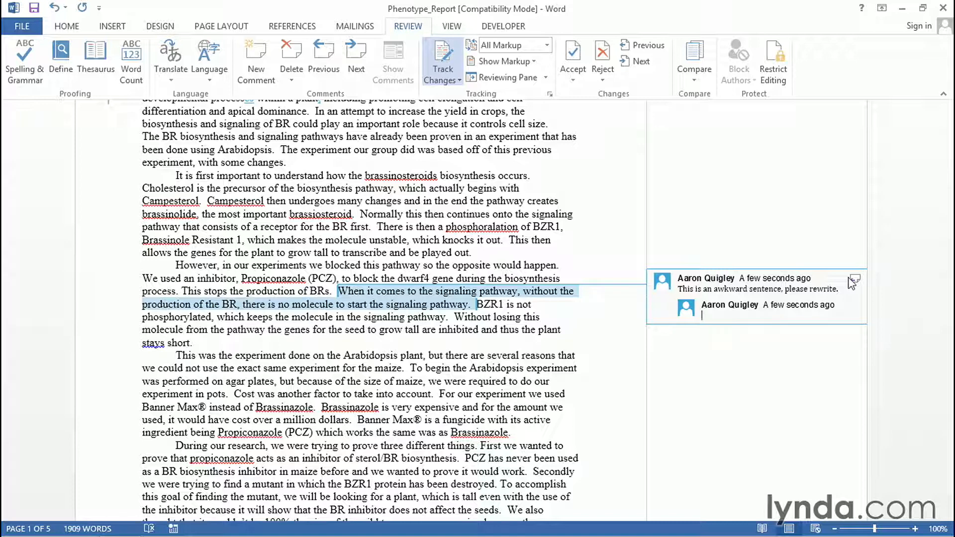
{"action": "scroll", "coordinate": [850, 278], "scroll_direction": "up", "scroll_amount": 2}
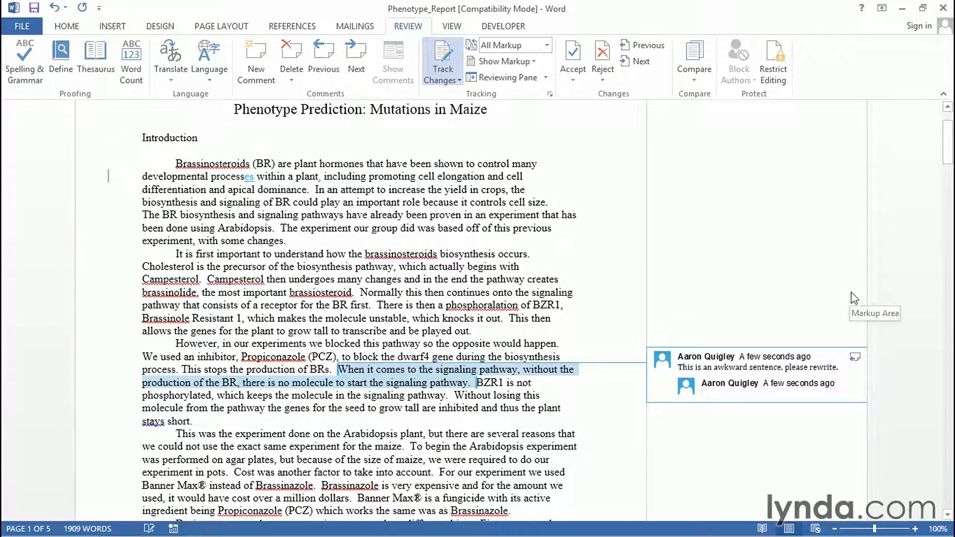
{"action": "scroll", "coordinate": [852, 294], "scroll_direction": "up", "scroll_amount": 2}
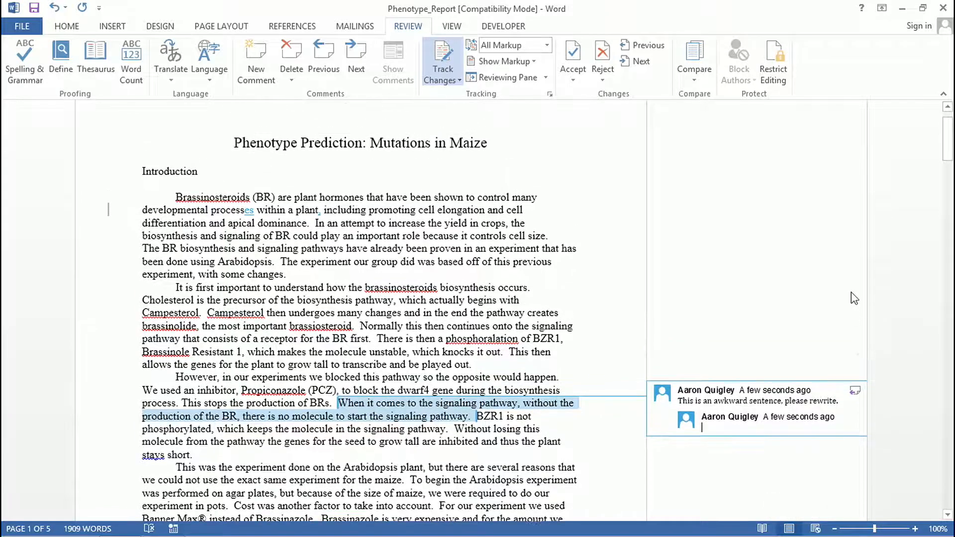
{"action": "scroll", "coordinate": [854, 298], "scroll_direction": "up", "scroll_amount": 1}
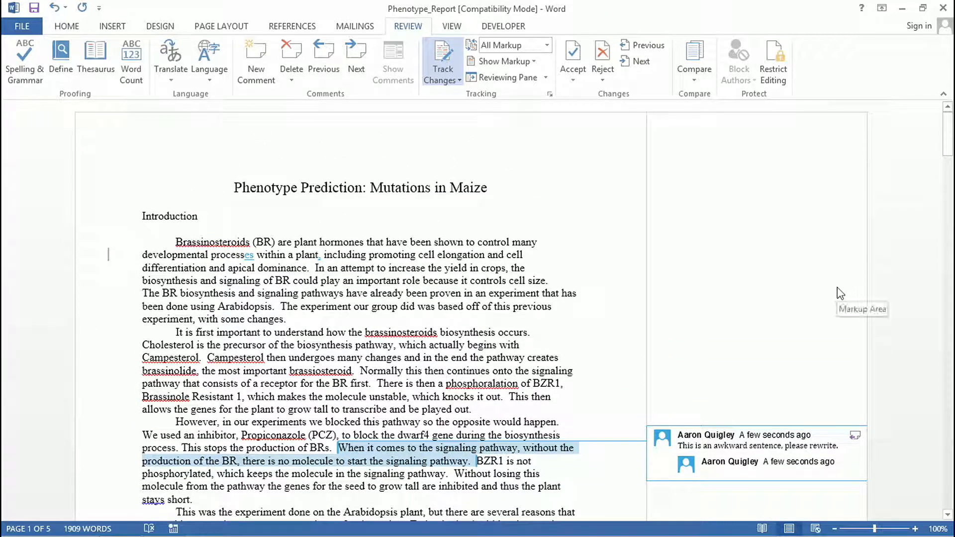
- Hide comment markup in the document view and toggle the ink markup option
{"action": "left_click", "coordinate": [522, 62]}
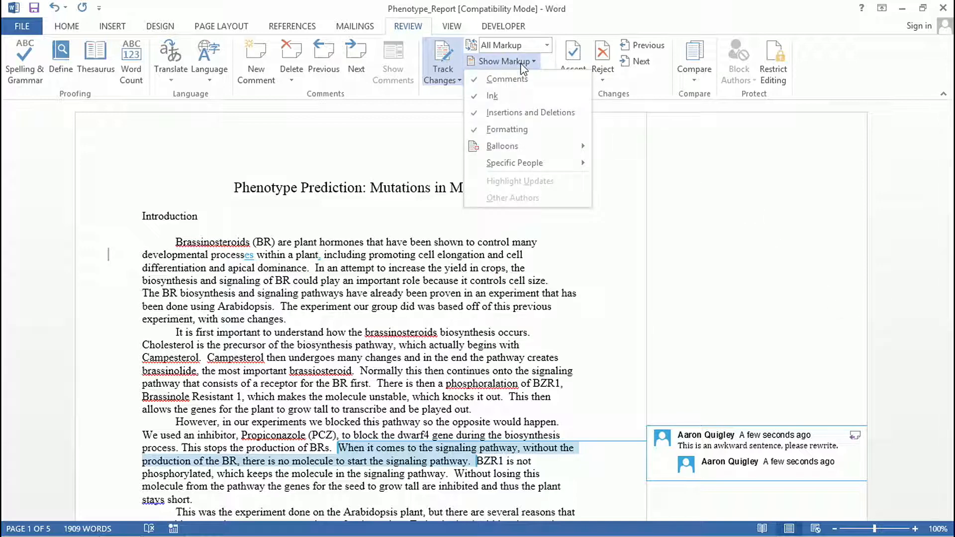
{"action": "left_click", "coordinate": [519, 77]}
{"action": "left_click", "coordinate": [517, 62]}
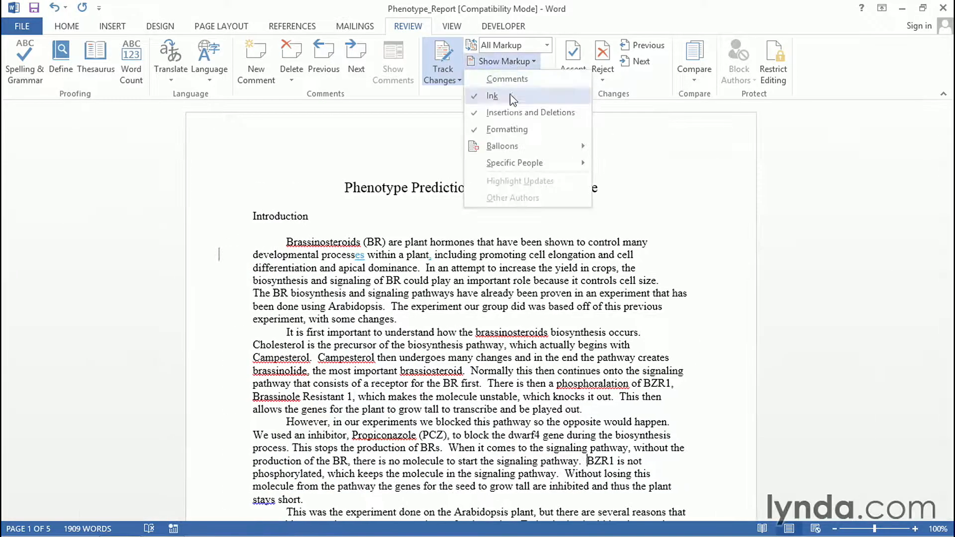
{"action": "left_click", "coordinate": [510, 100]}
- Hide formatting markup and insertions-and-deletions markup from the document view
{"action": "left_click", "coordinate": [508, 62]}
{"action": "left_click", "coordinate": [515, 127]}
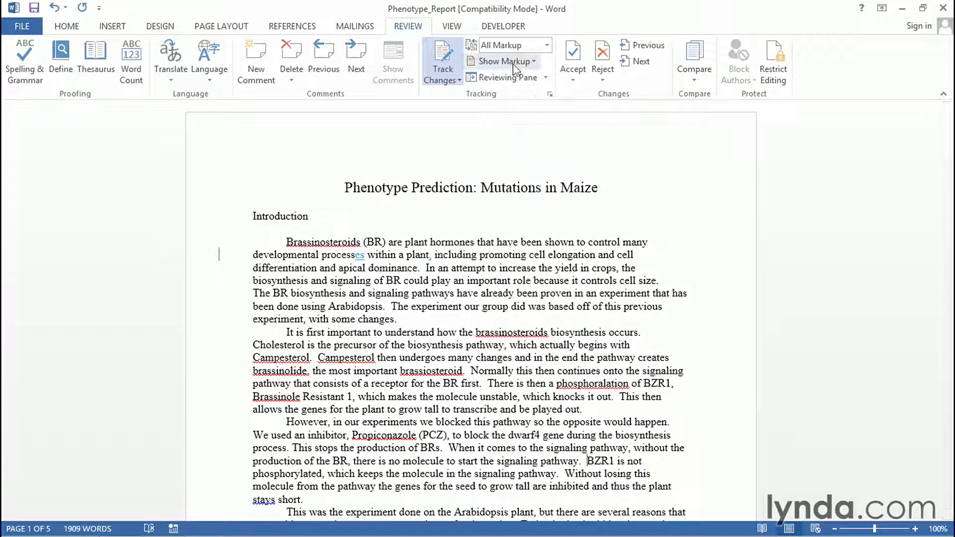
{"action": "left_click", "coordinate": [512, 62]}
{"action": "left_click", "coordinate": [518, 113]}
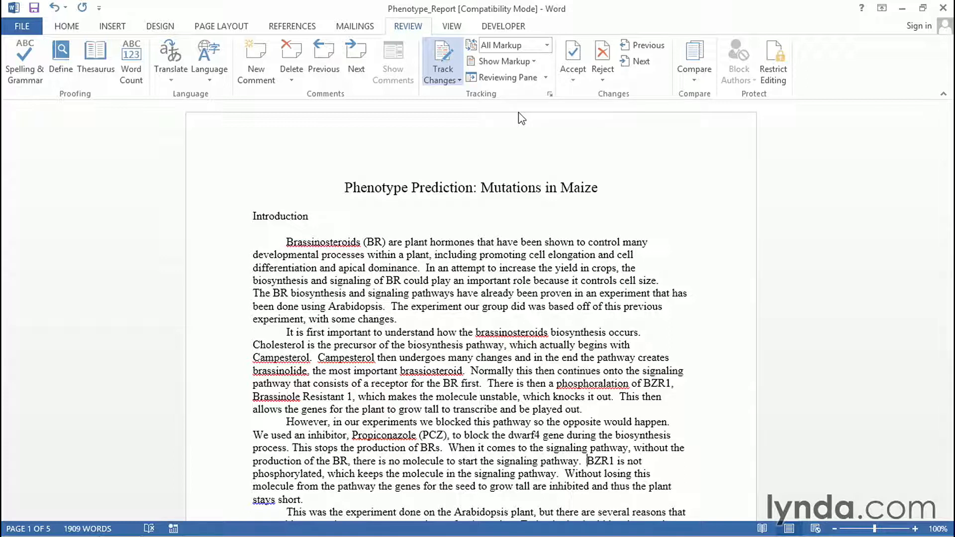
- Show comments and insertions-and-deletions markup in the document view again
{"action": "left_click", "coordinate": [507, 61]}
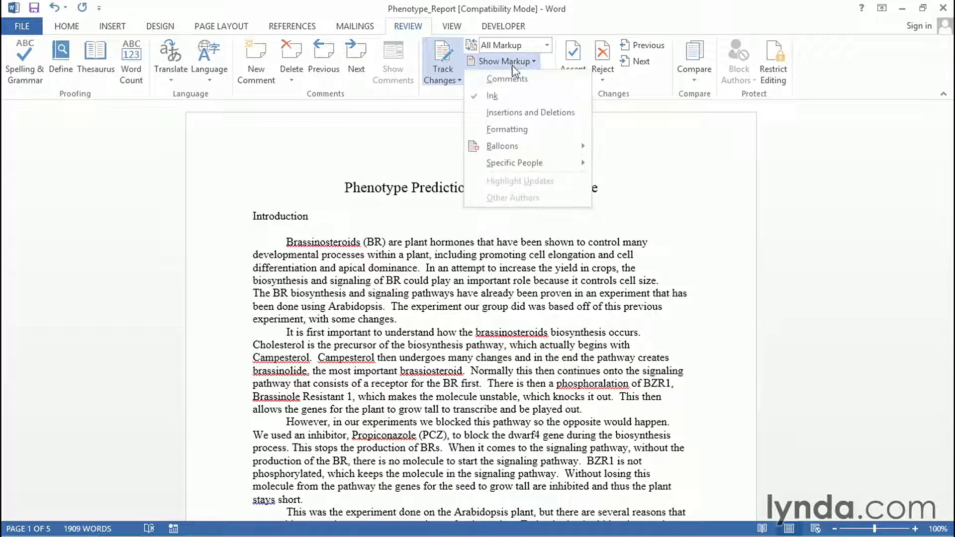
{"action": "left_click", "coordinate": [515, 80]}
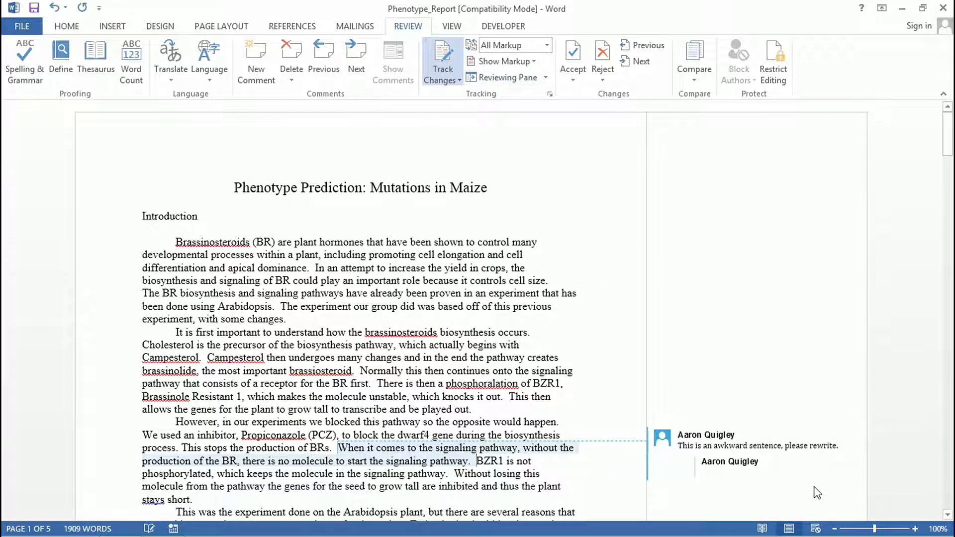
{"action": "left_click", "coordinate": [523, 60]}
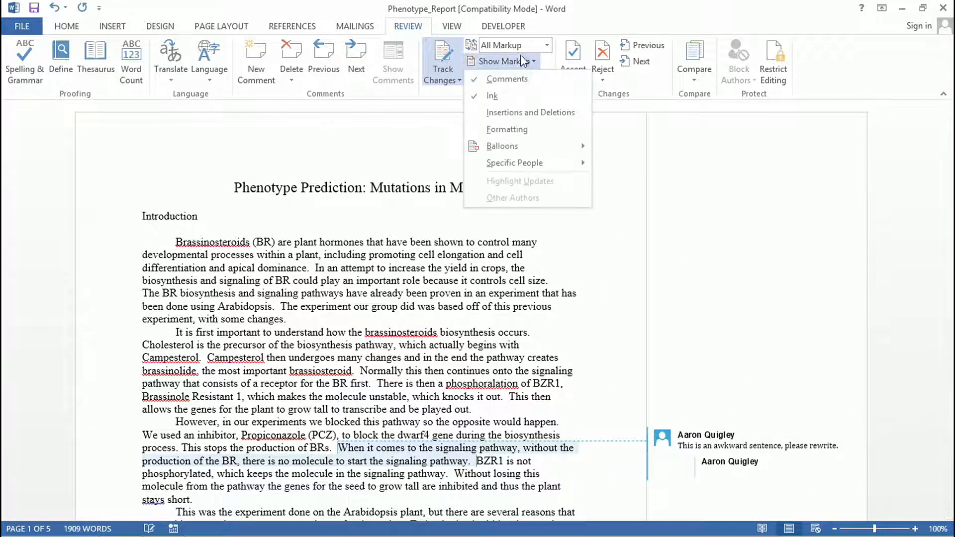
{"action": "left_click", "coordinate": [529, 111]}
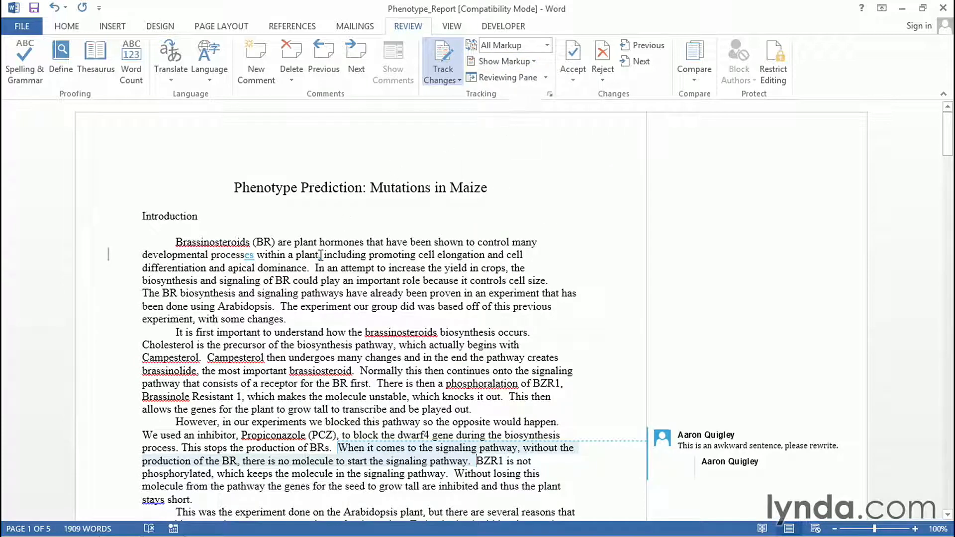